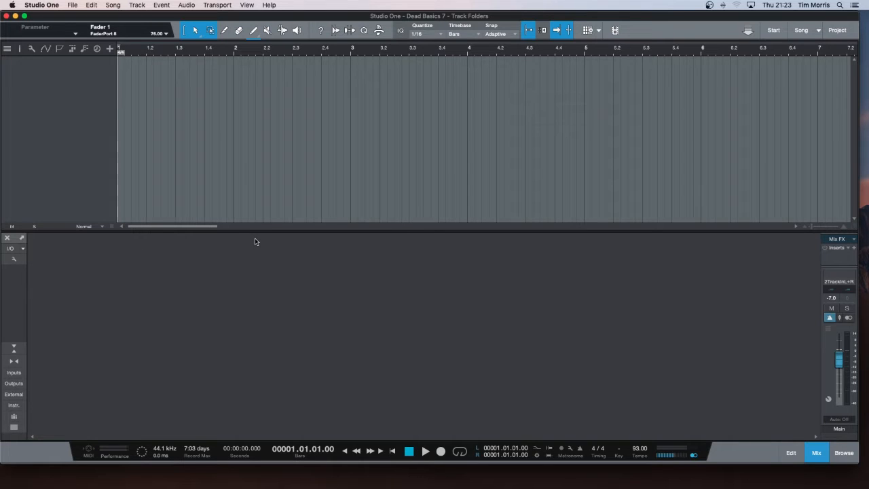
Add four stereo audio tracks named Test and enlarge the arrangement area slightly.
click(109, 50)
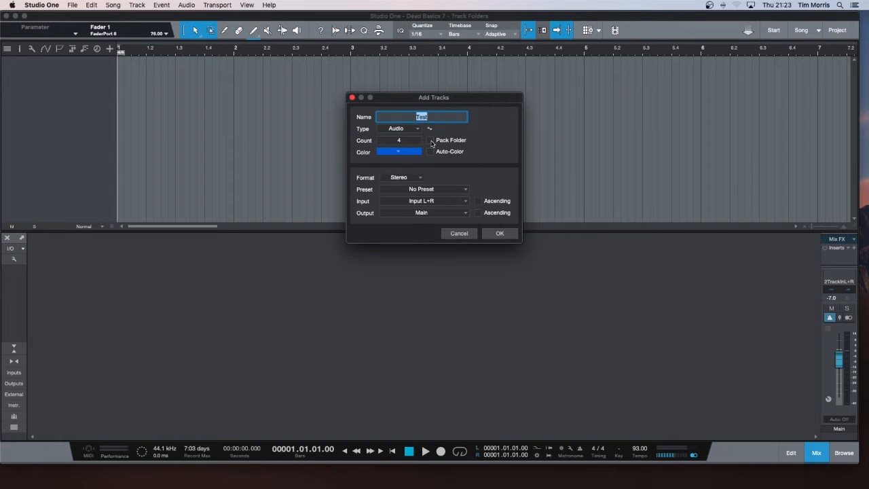
click(501, 234)
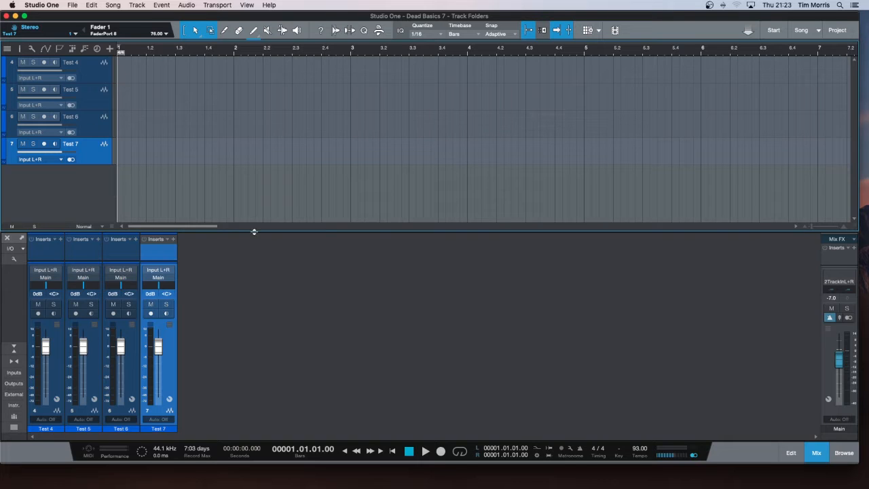
drag(254, 231, 253, 243)
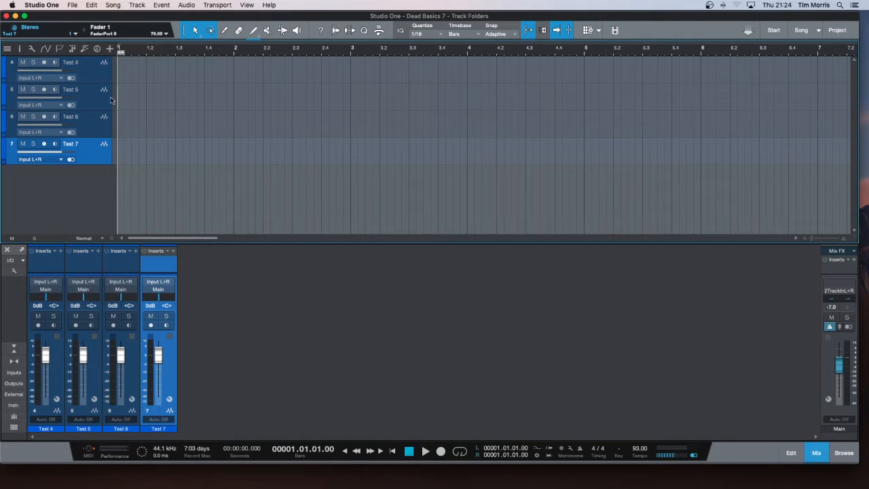
Pack tracks Test 4 through Test 7 into a folder, expand it to check its contents and collapse it.
click(105, 78)
shift+click(100, 96)
shift+click(97, 125)
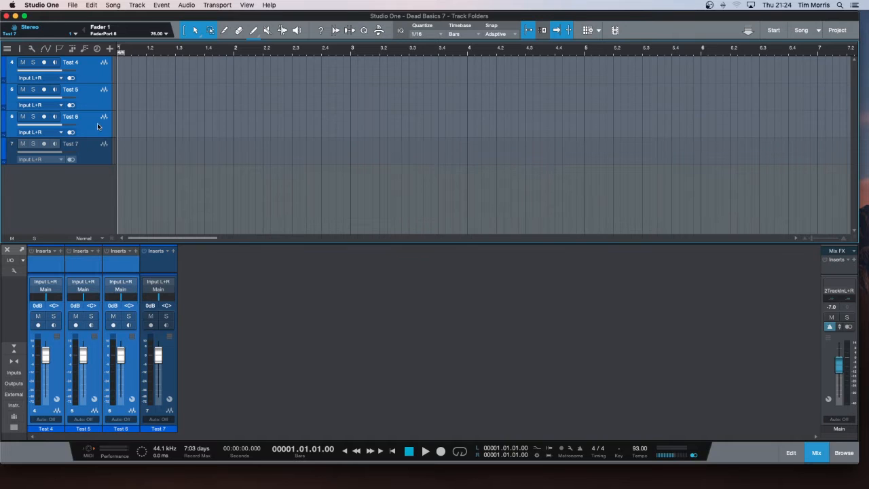
shift+click(97, 152)
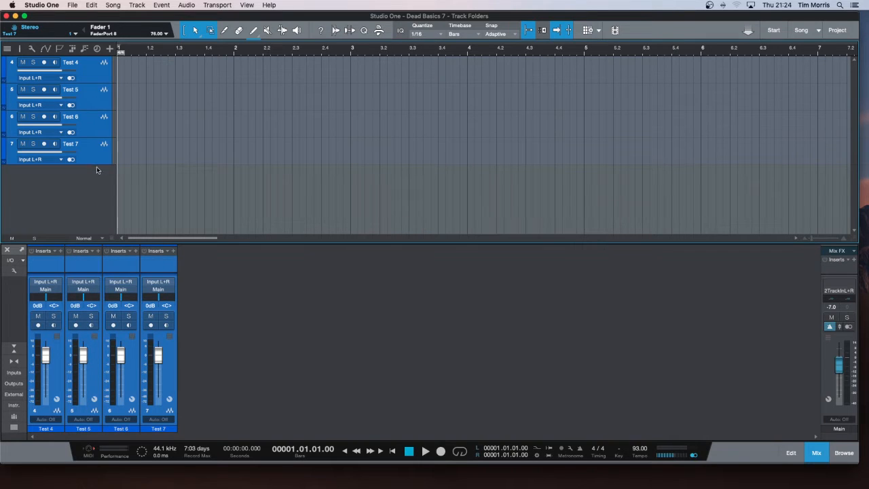
right_click(94, 156)
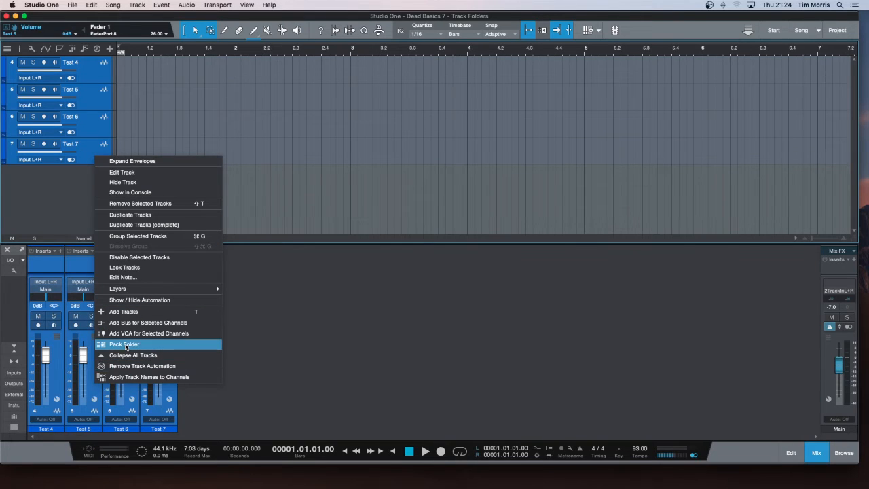
click(126, 345)
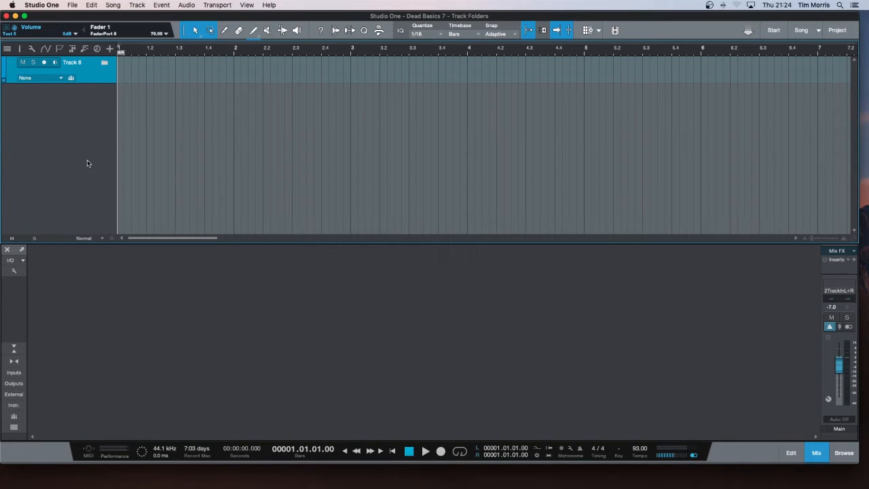
click(104, 63)
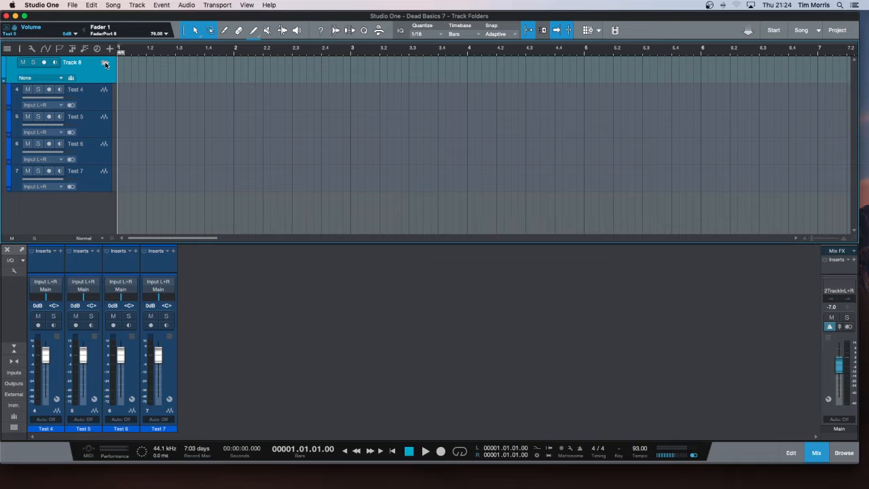
click(105, 63)
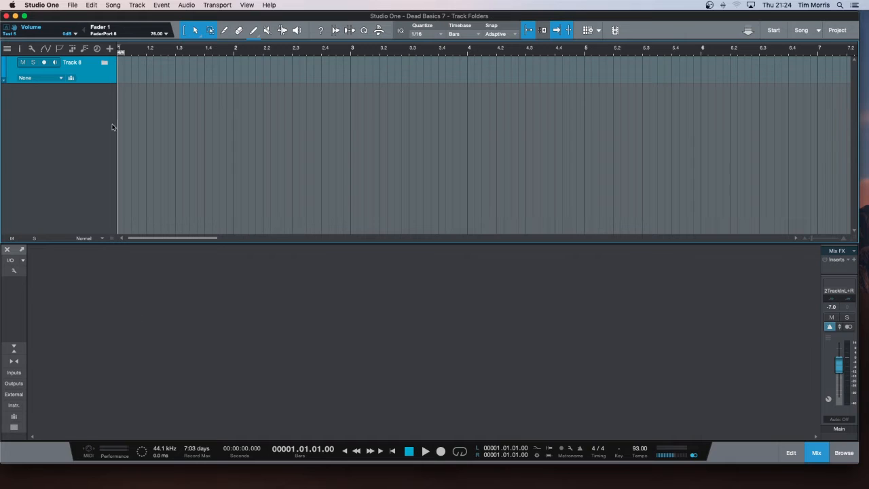
Add a bus channel for the folder track and check which tracks feed the bus.
click(59, 78)
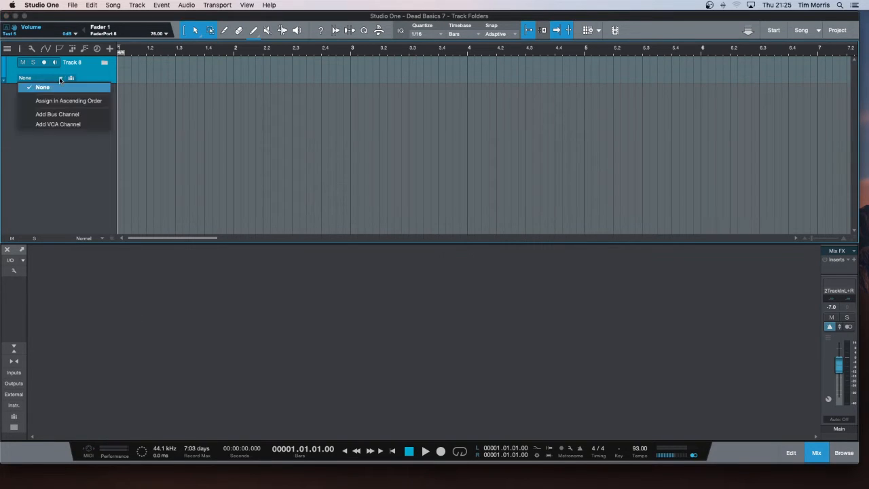
click(68, 115)
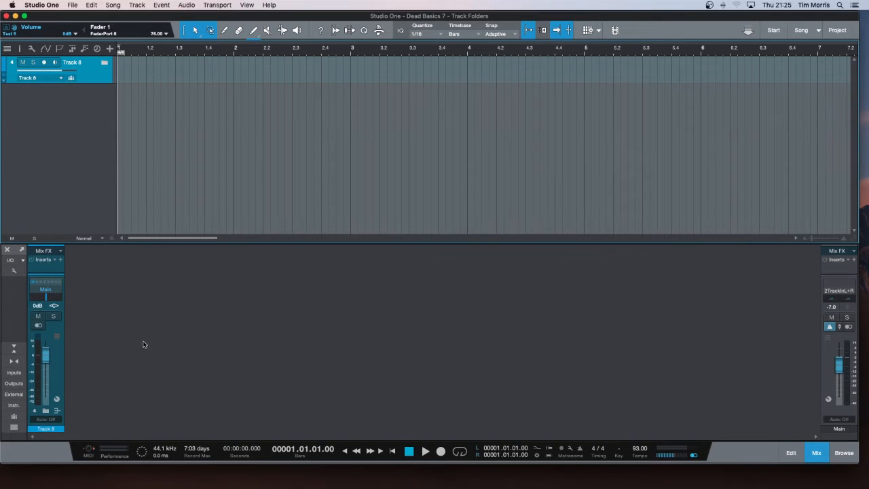
click(34, 285)
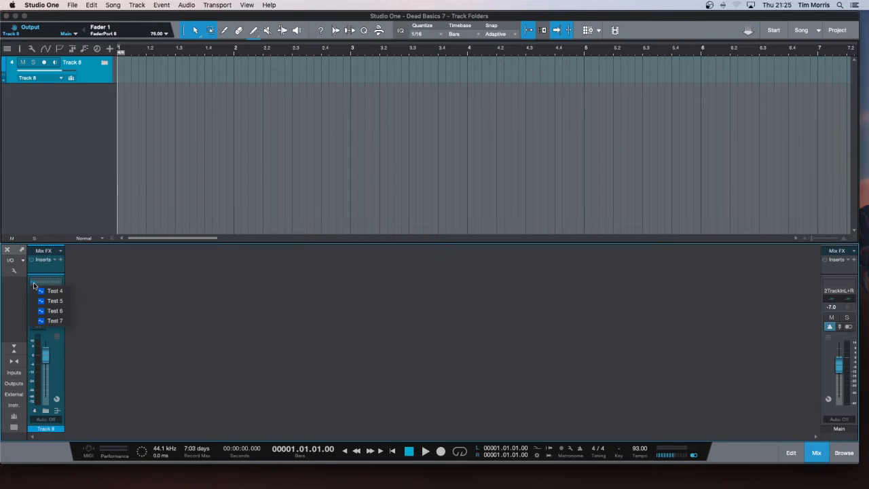
click(90, 319)
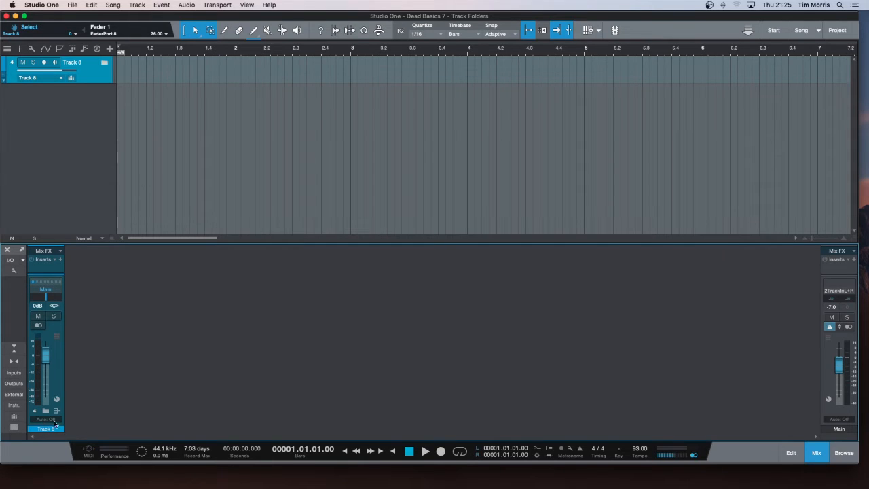
Expand and collapse the folder from both the track list and the console, and review the console's grouping and visibility options.
click(104, 64)
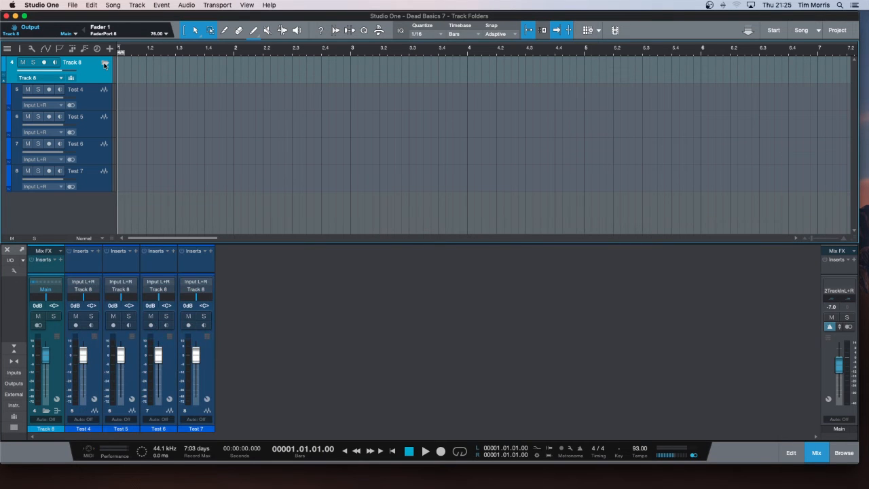
click(105, 64)
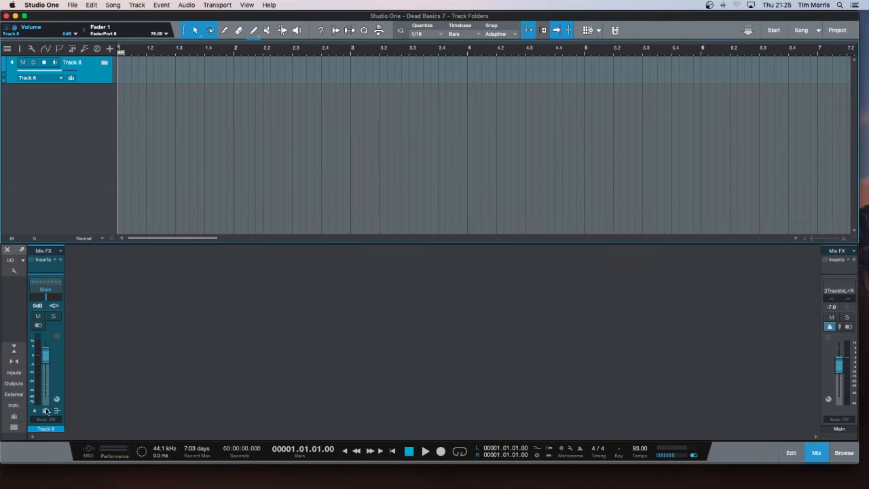
click(47, 412)
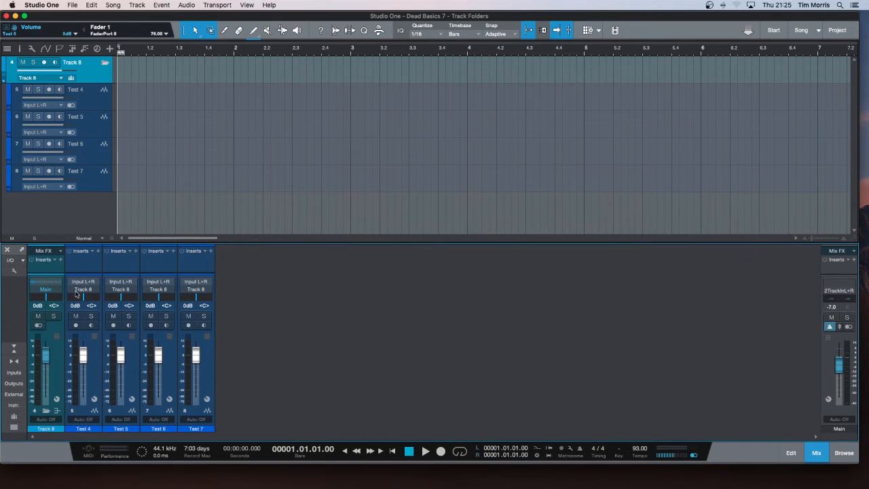
click(13, 271)
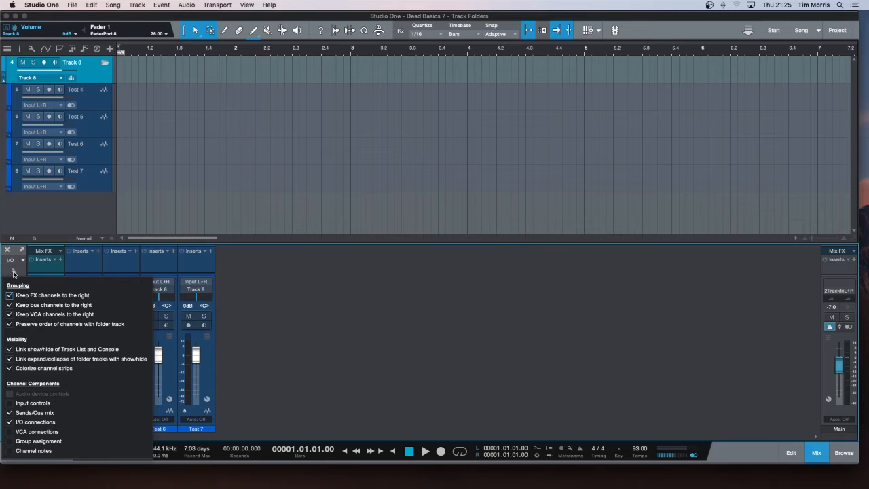
click(13, 271)
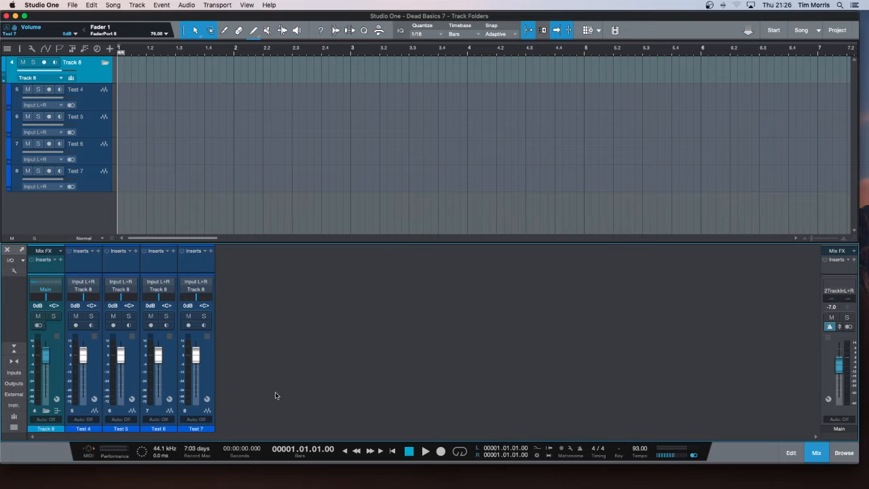
click(46, 412)
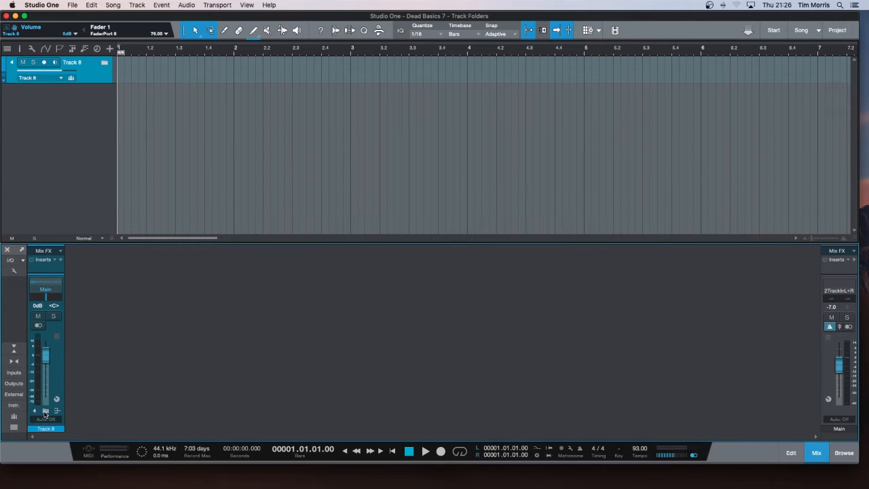
click(46, 411)
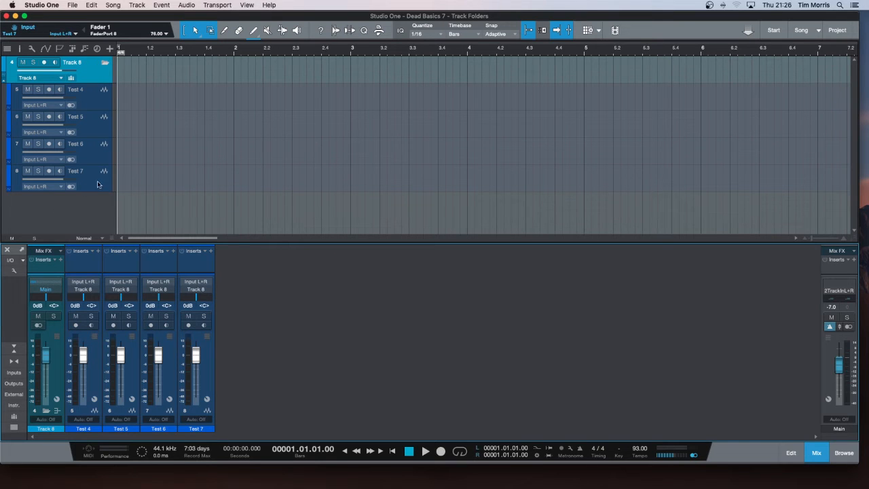
Move tracks Test 4 through Test 7 out of the folder to below it.
click(92, 102)
shift+click(93, 122)
shift+click(94, 160)
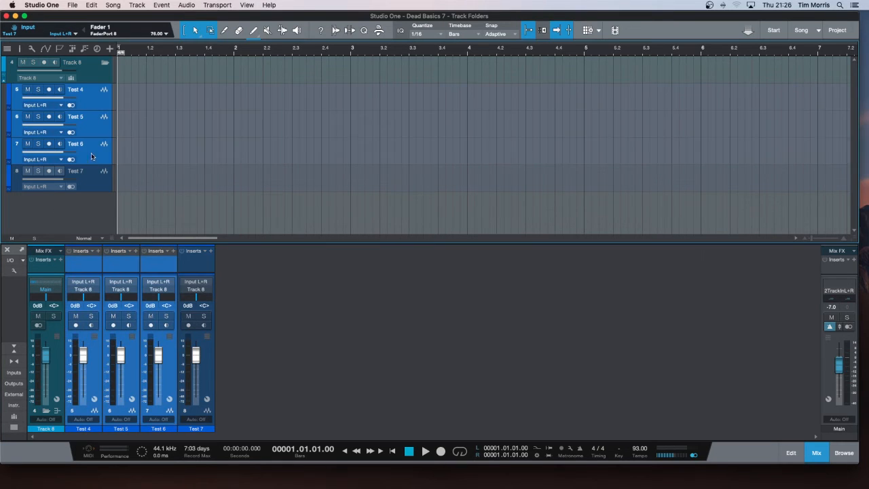
shift+click(95, 182)
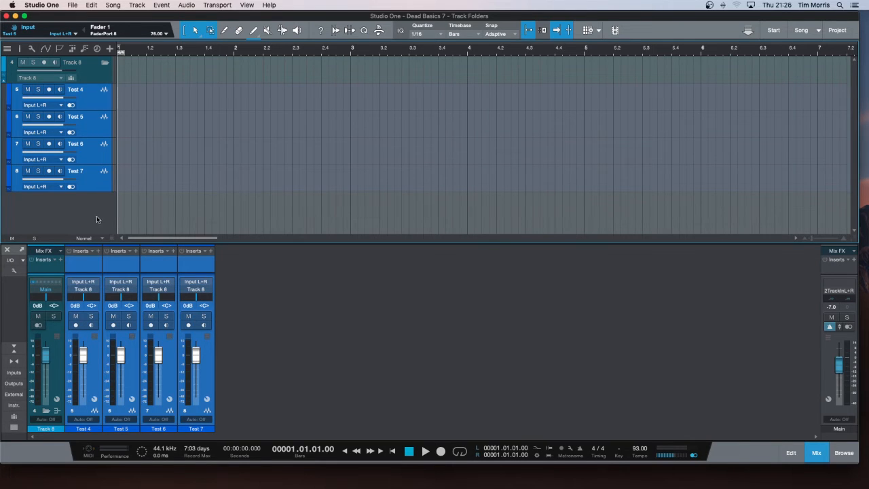
drag(96, 101, 95, 204)
drag(95, 99, 95, 204)
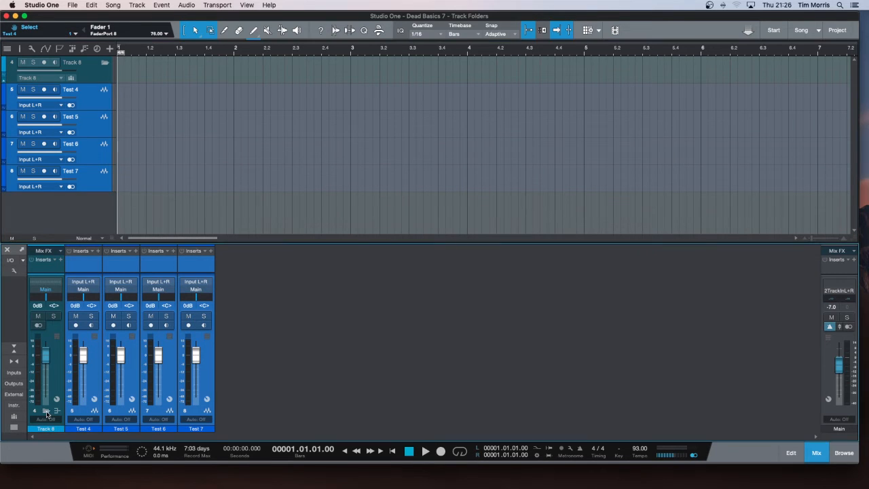
Remove the empty folder track and its bus channel from the console.
right_click(96, 71)
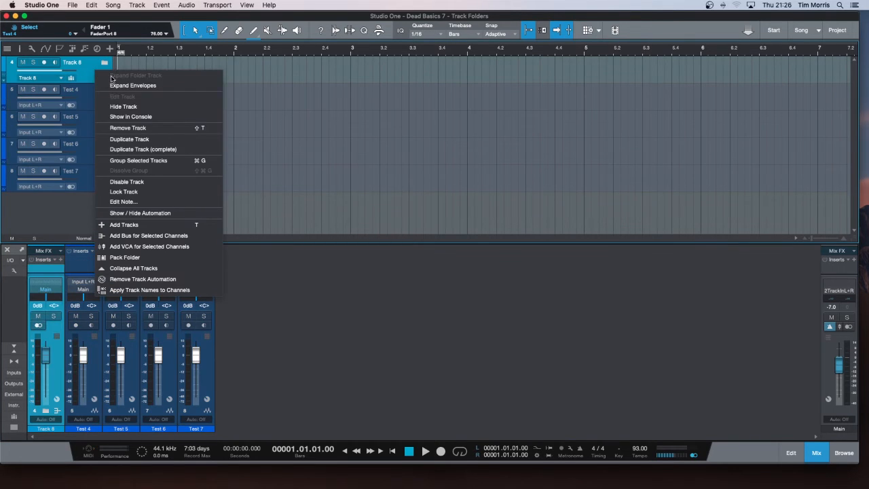
click(151, 128)
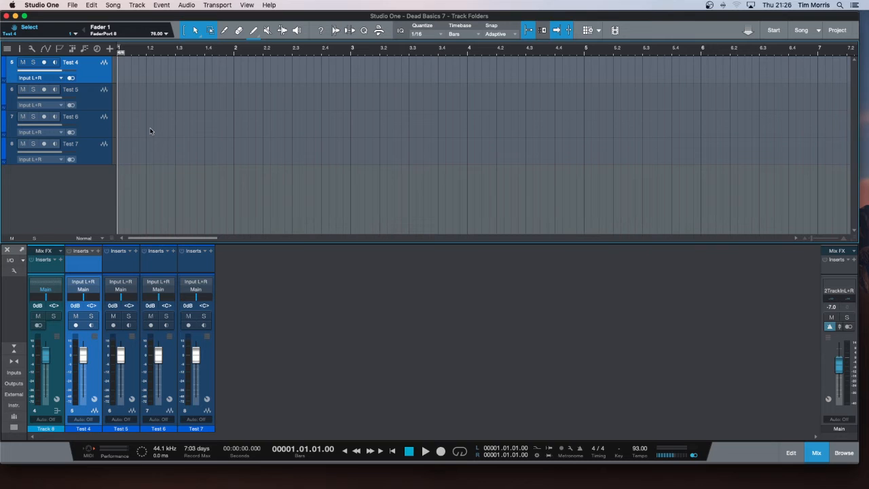
right_click(57, 377)
click(97, 333)
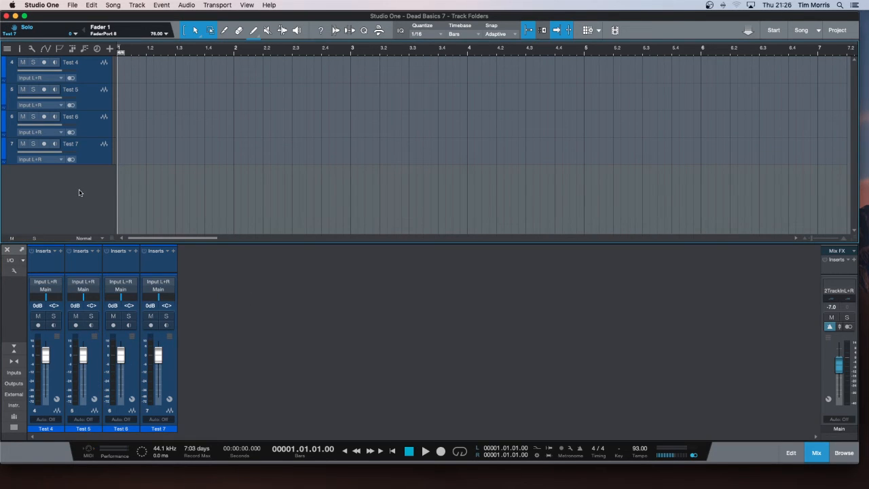
Add a bus for the selected channels Test 4 through Test 7 and check which tracks feed it.
click(58, 369)
shift+click(169, 384)
right_click(169, 383)
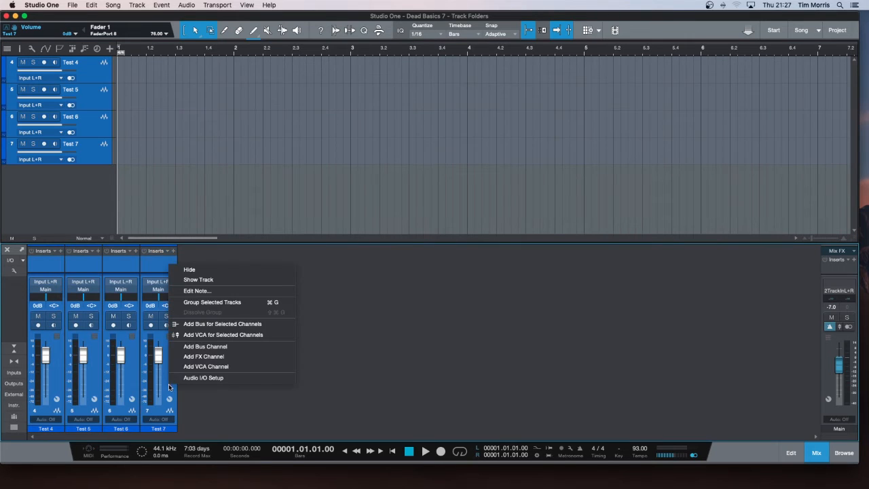
click(217, 324)
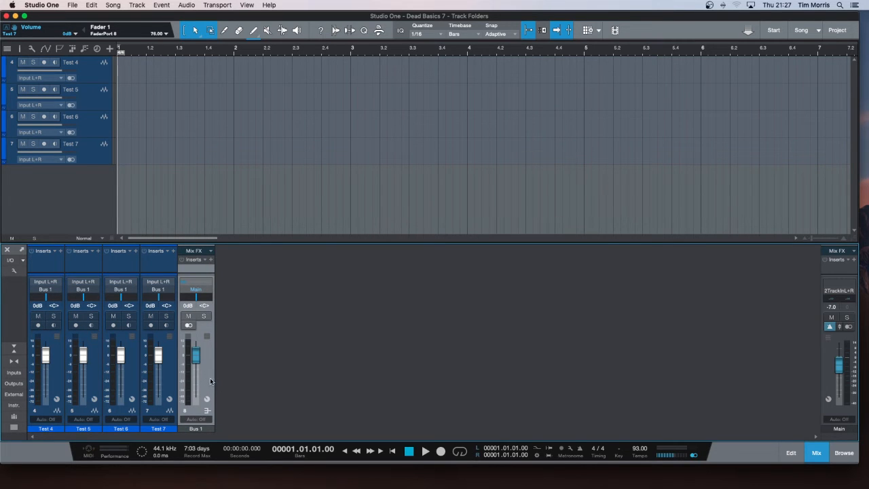
click(186, 286)
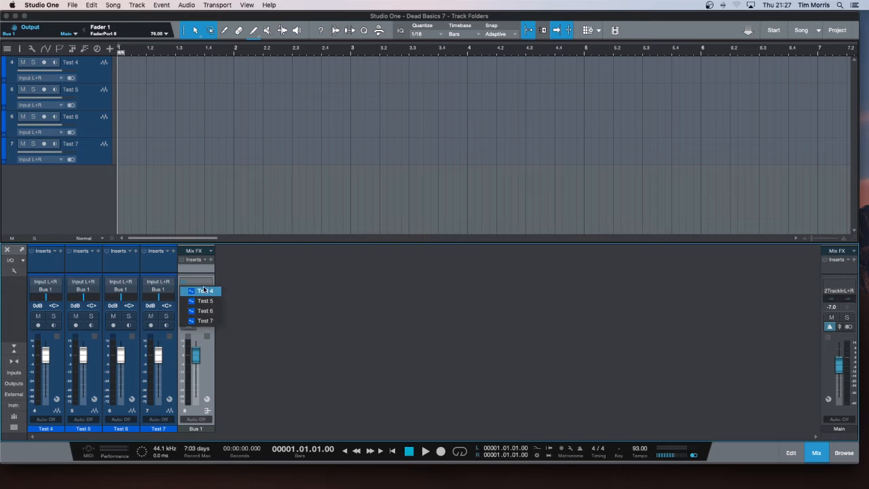
click(290, 313)
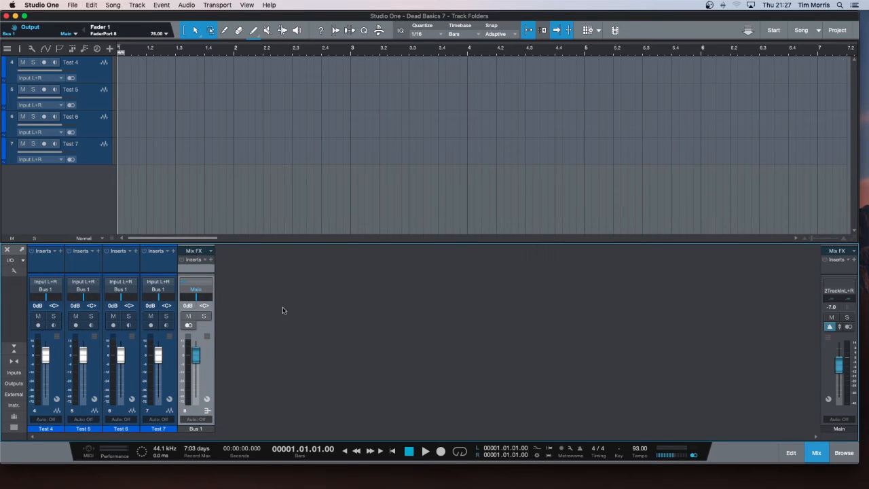
Pack the four Test tracks into a folder, expand it to check its contents and collapse it.
click(93, 67)
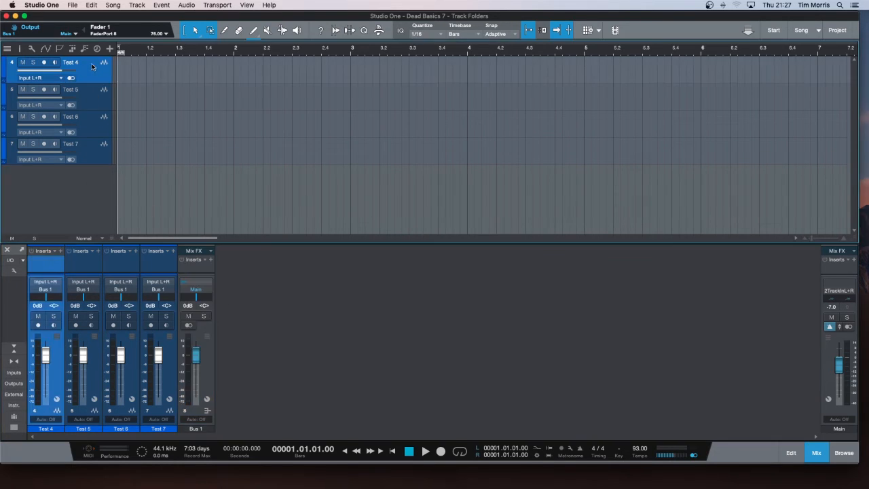
shift+click(94, 149)
right_click(94, 149)
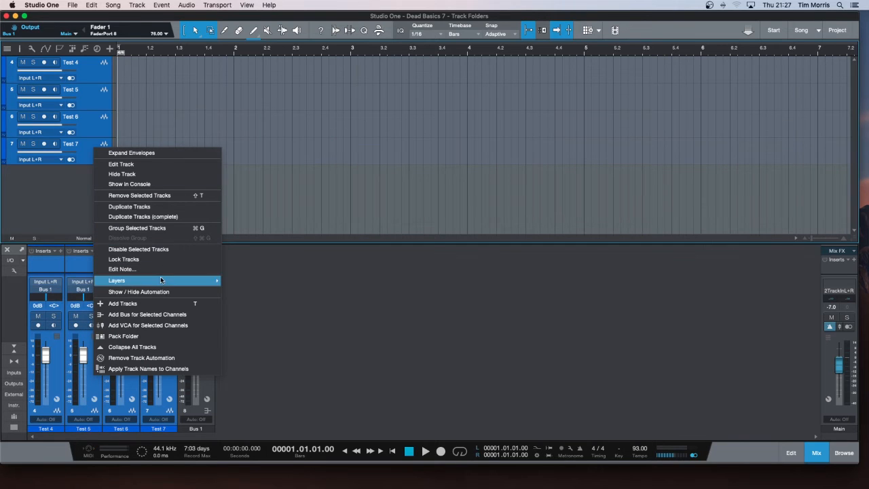
click(139, 337)
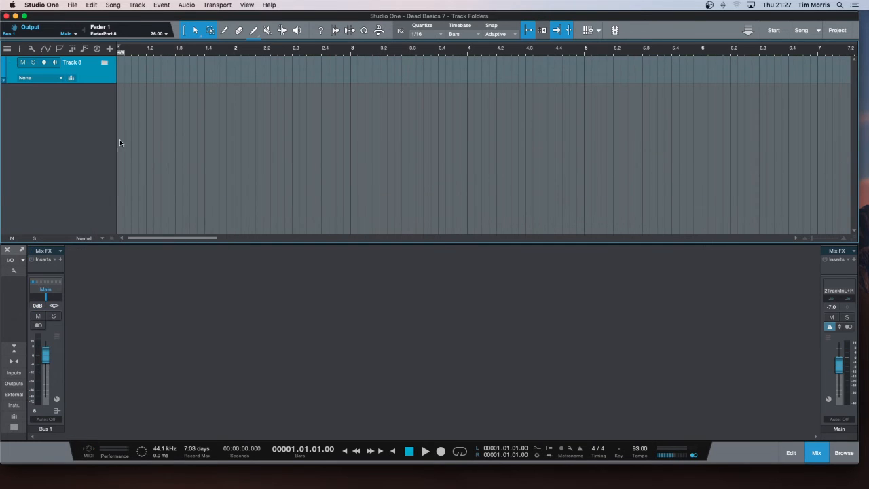
click(104, 63)
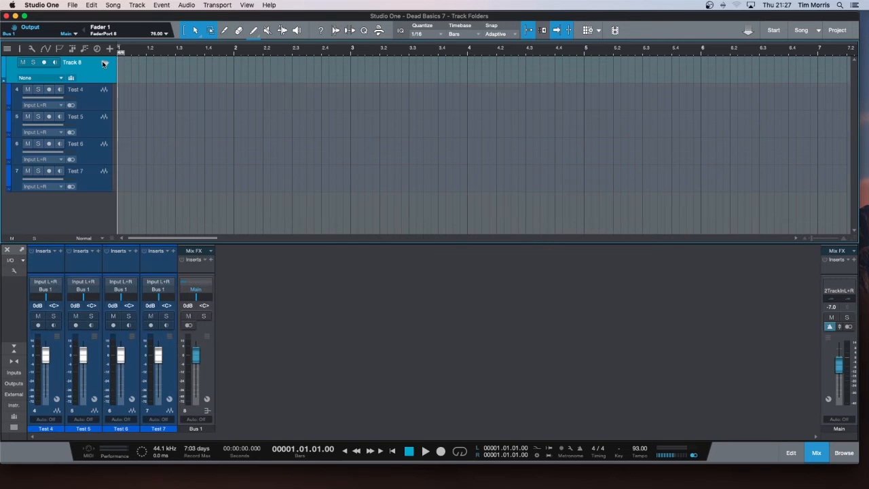
click(103, 63)
click(104, 63)
click(104, 62)
Assign the packed folder track to Bus 1 and check its contents by expanding and collapsing it in the arrangement and console.
click(62, 77)
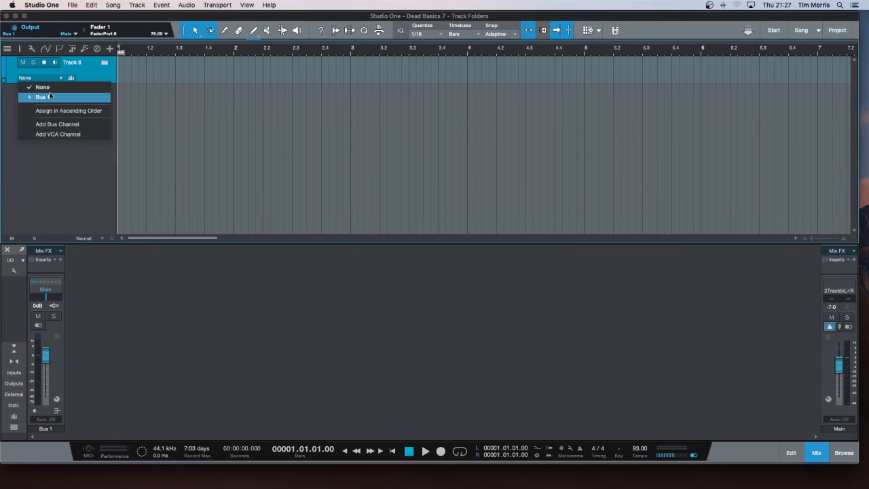
click(50, 97)
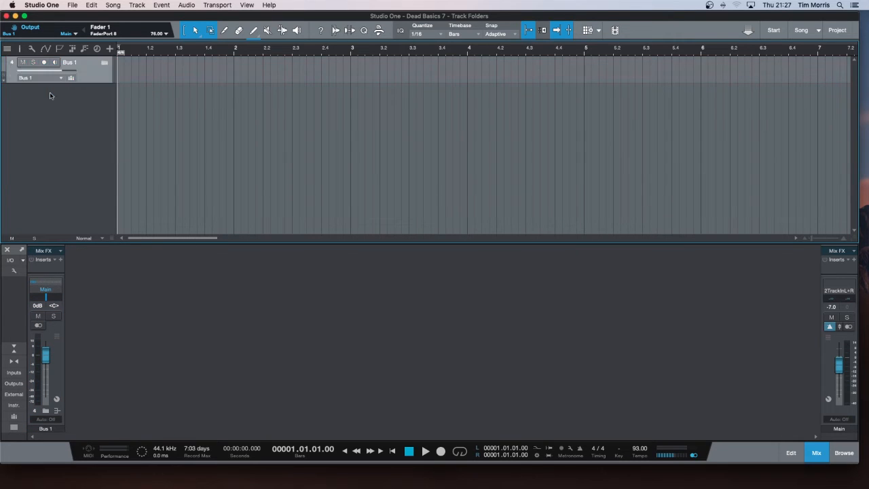
click(104, 63)
click(104, 64)
click(45, 411)
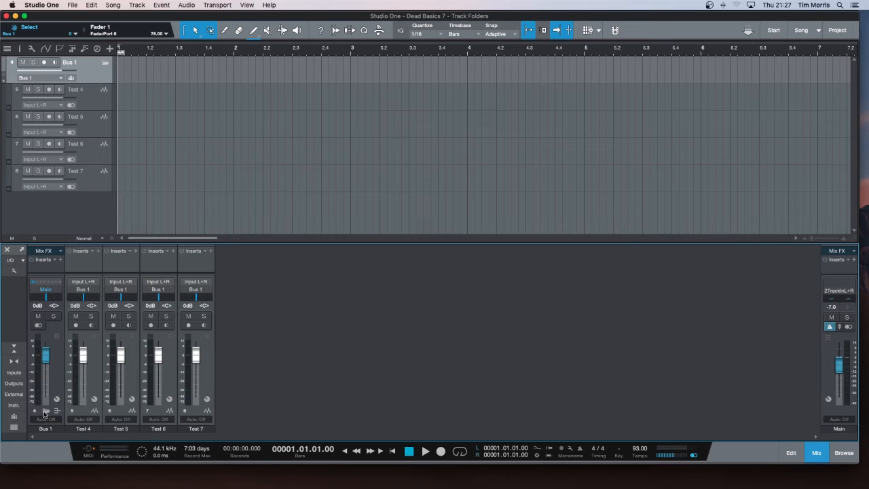
click(45, 412)
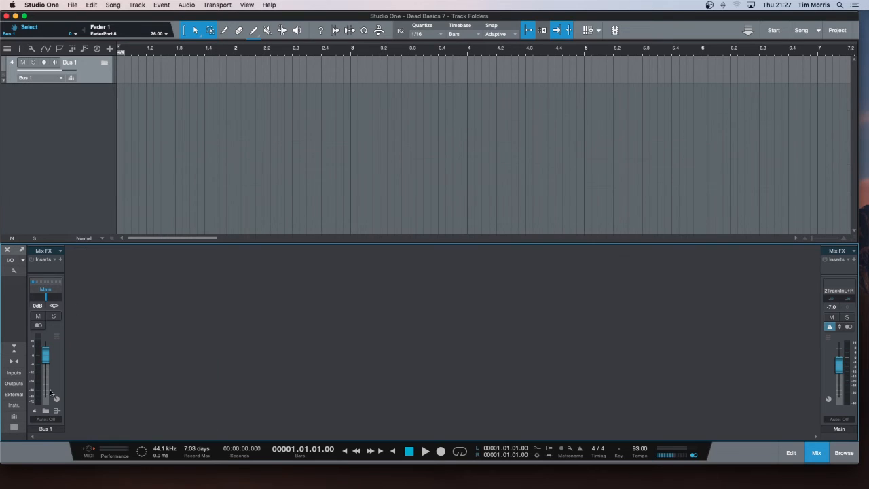
click(104, 62)
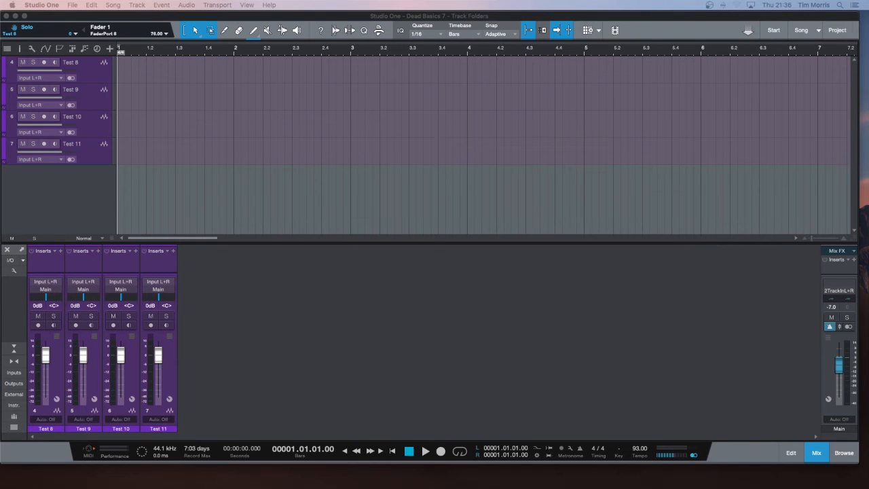
Make the console slightly taller, pack tracks Test 8 through Test 11 into a folder, and check its contents.
click(371, 243)
drag(372, 242, 372, 224)
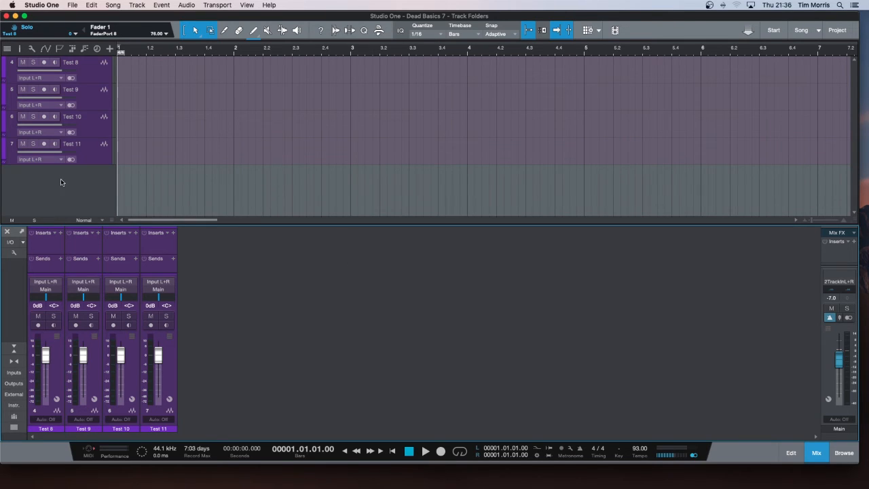
click(99, 79)
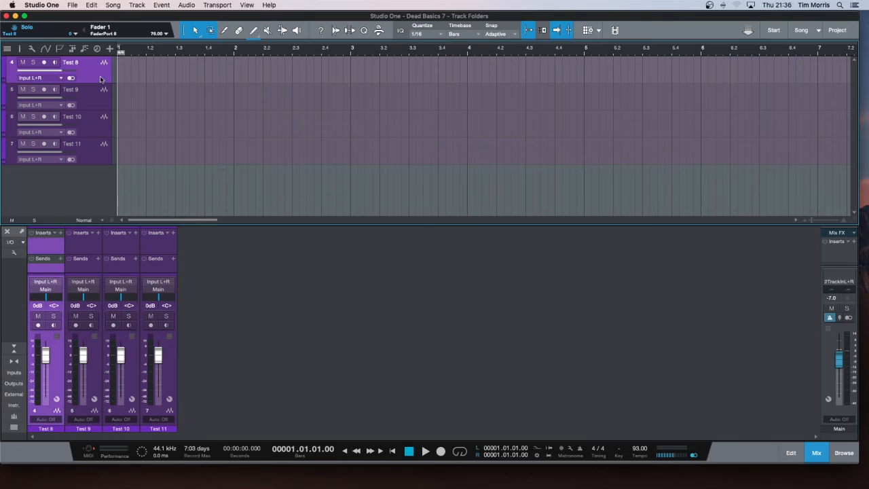
shift+click(99, 150)
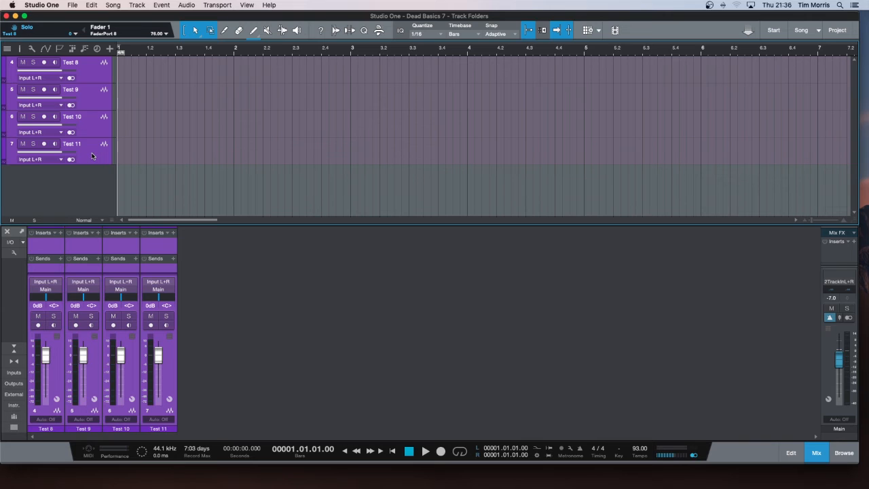
right_click(93, 156)
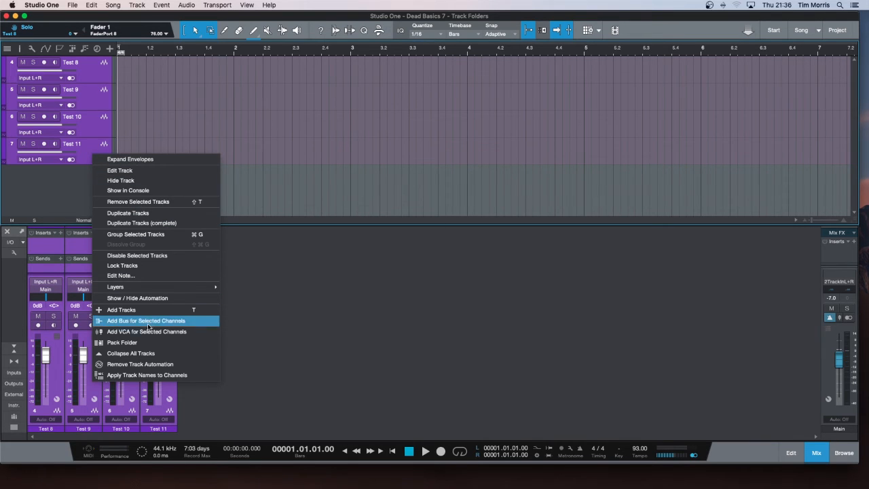
click(144, 342)
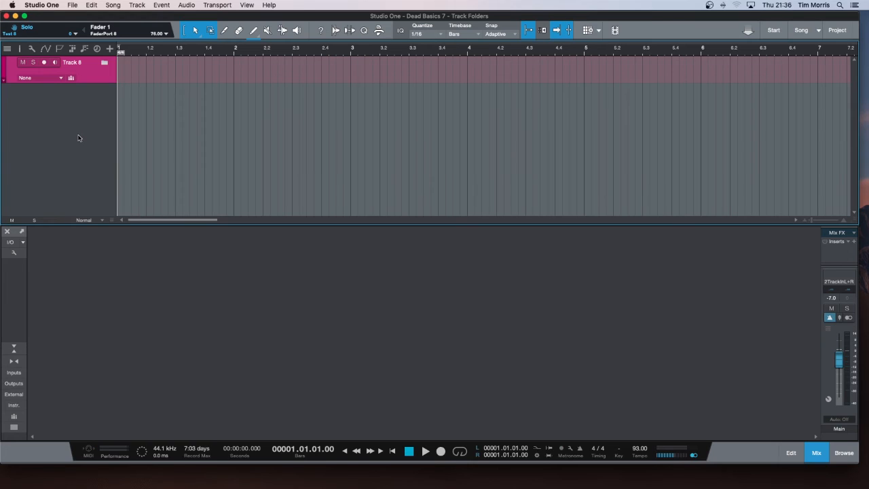
click(104, 62)
click(105, 64)
Add a bus channel for the new folder track and rename that channel Pink.
click(60, 77)
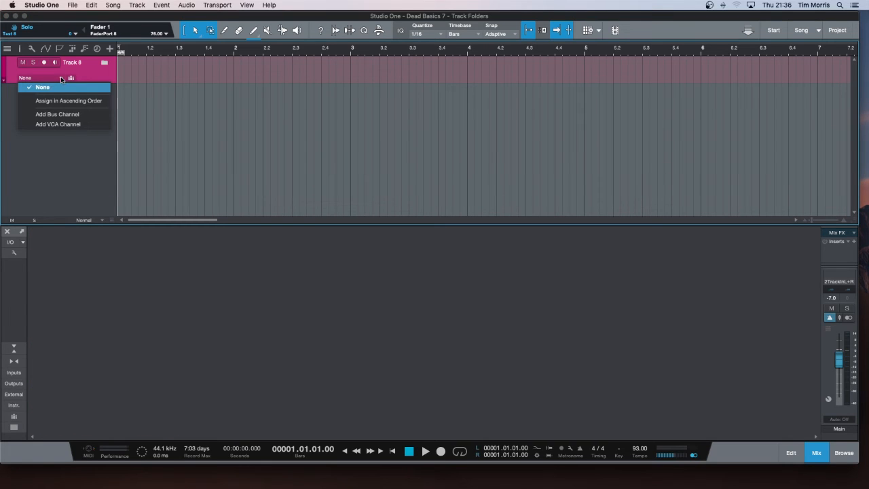
click(56, 115)
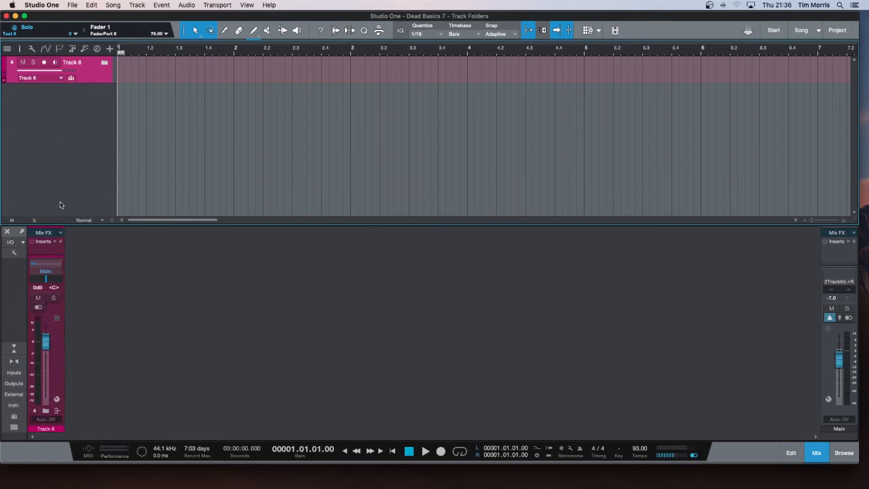
click(46, 430)
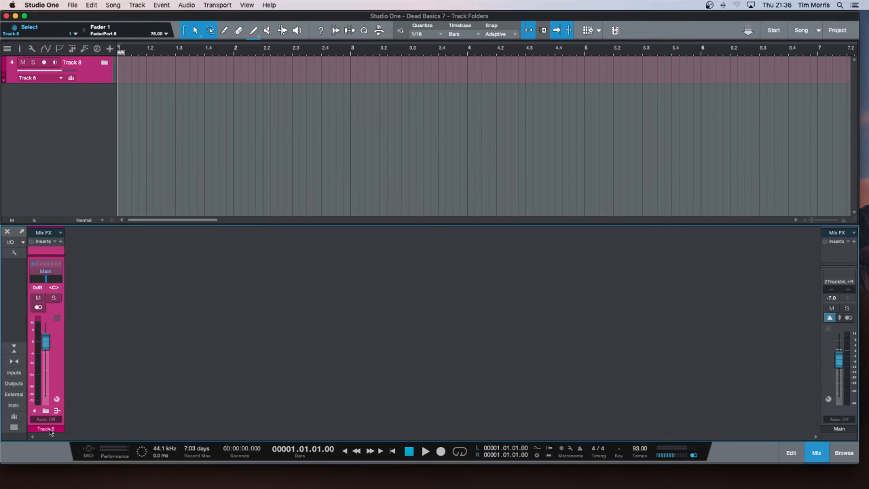
double_click(48, 429)
text(Pi)
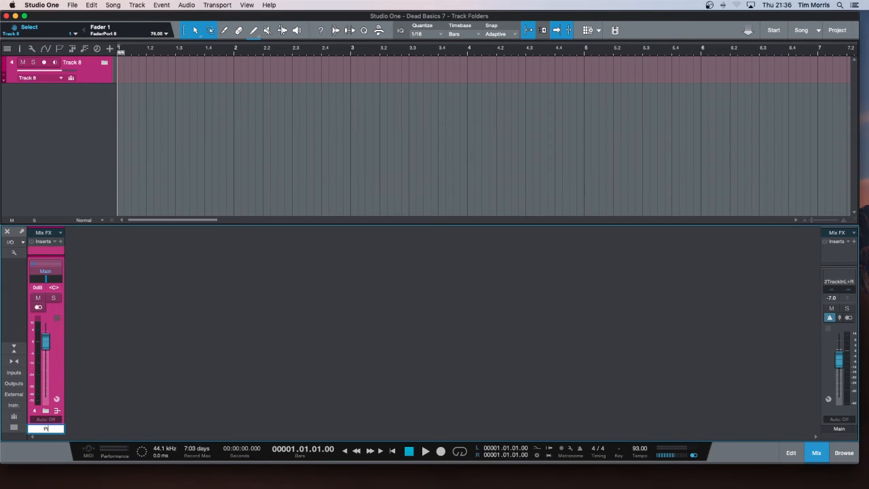
text(nk)
key(Return)
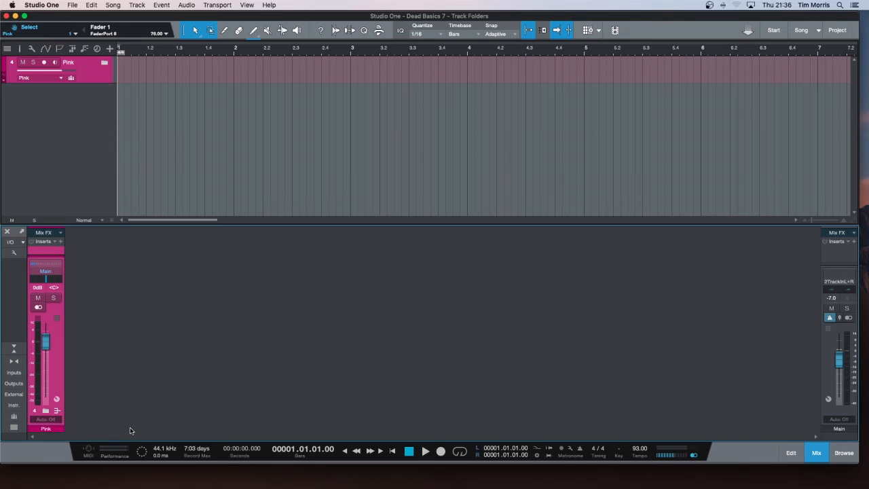
Expand and collapse the Pink folder from both the track list and the console to check its channels.
click(106, 64)
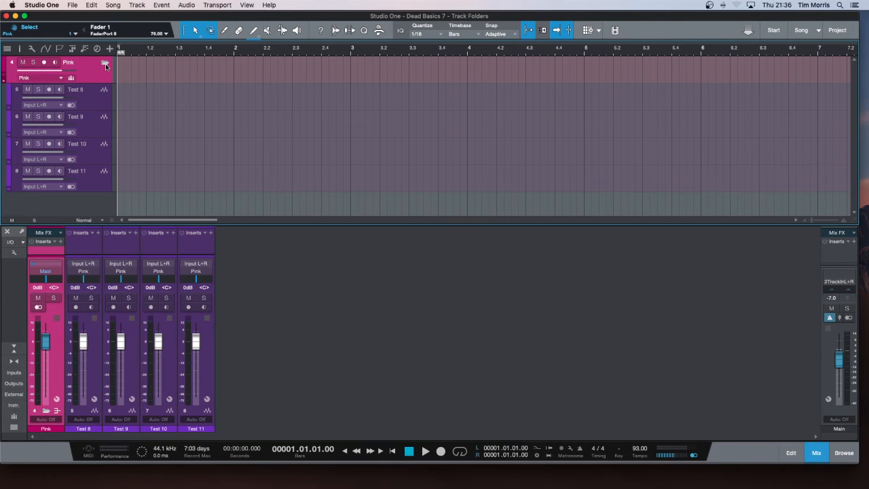
click(105, 64)
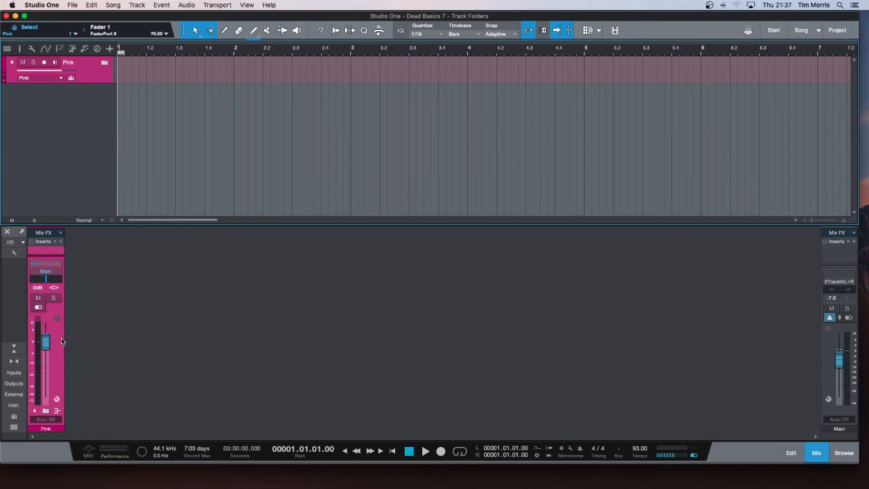
click(45, 411)
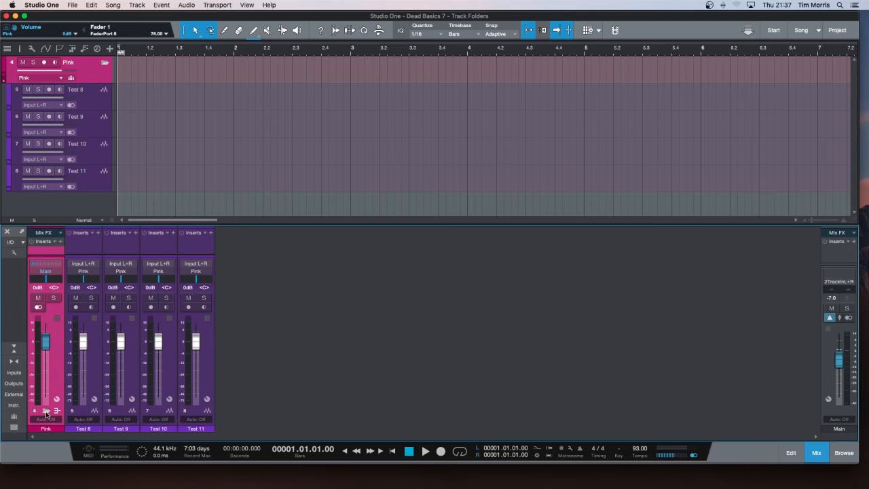
click(45, 412)
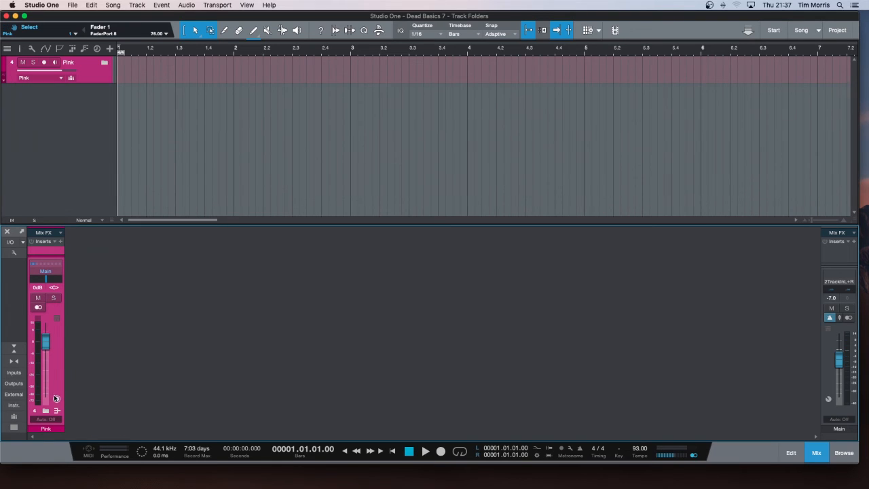
Add a bus for the selected Pink channel and check the routing between the two buses.
right_click(56, 351)
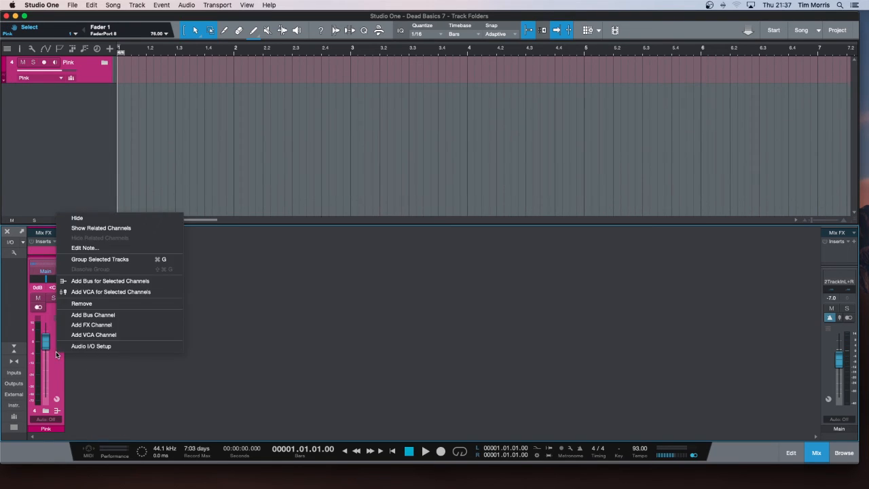
click(112, 282)
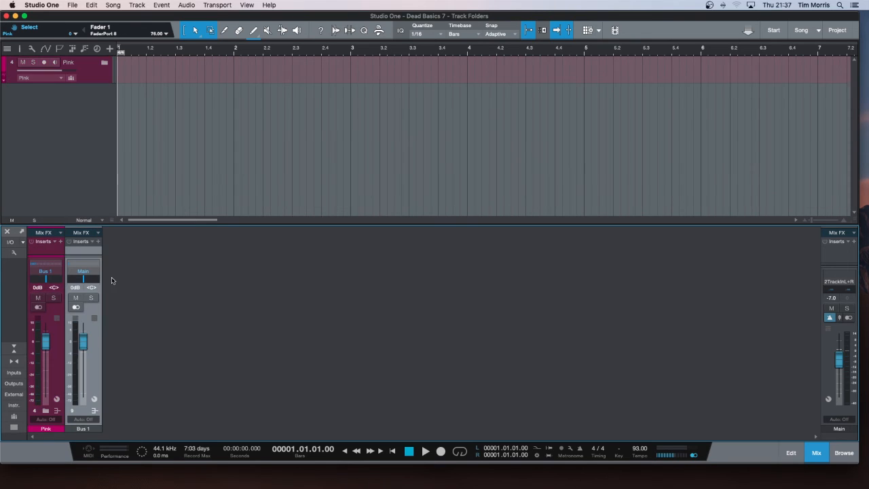
click(33, 266)
click(57, 273)
click(73, 267)
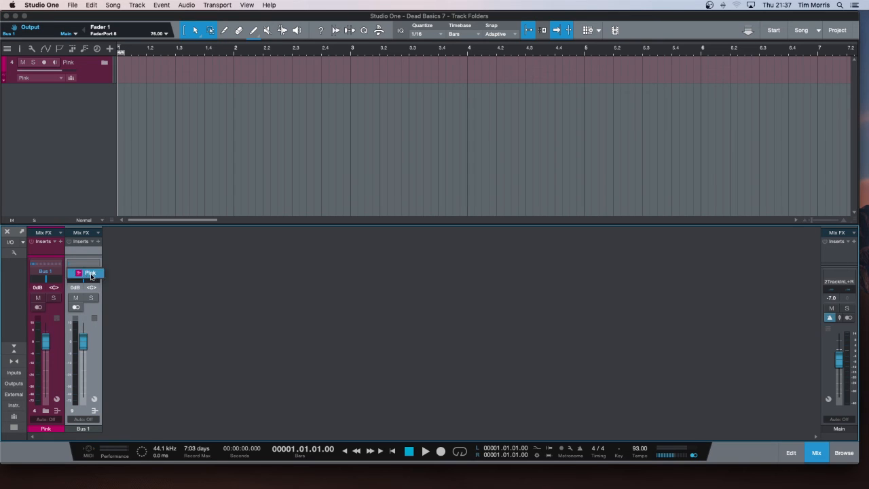
click(91, 277)
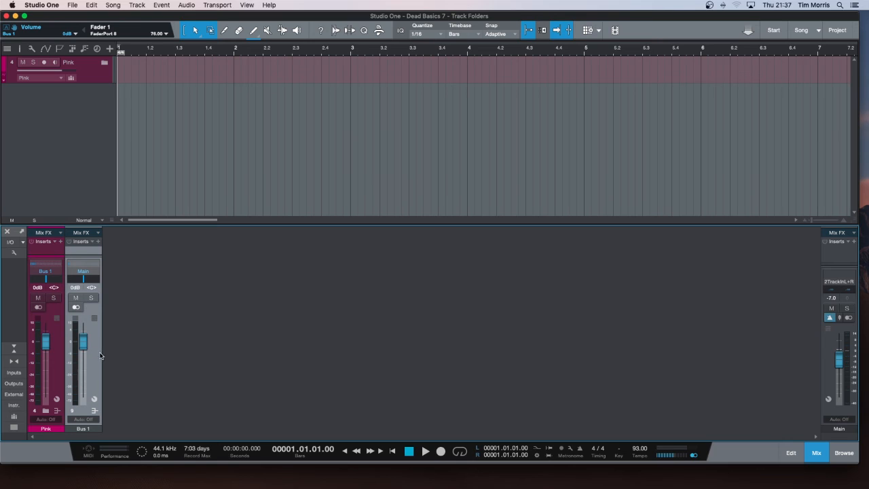
Add four yellow stereo audio tracks named Test with input Input L+R and output Main.
click(109, 49)
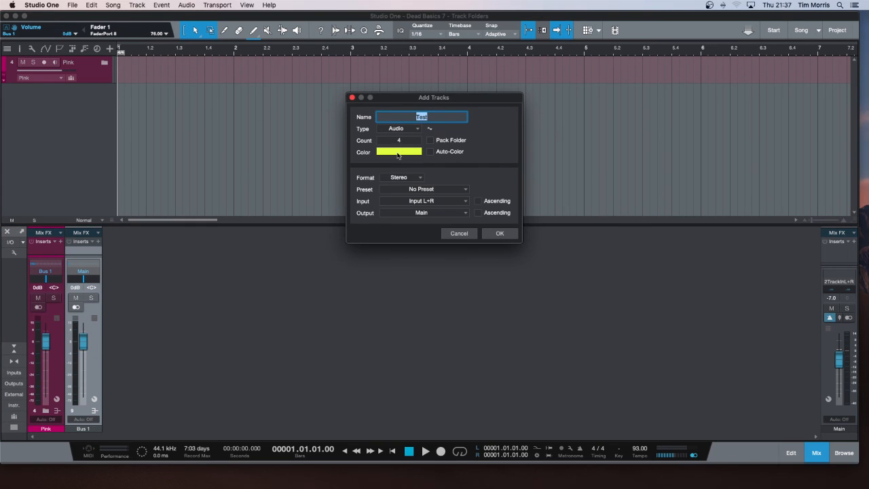
click(499, 233)
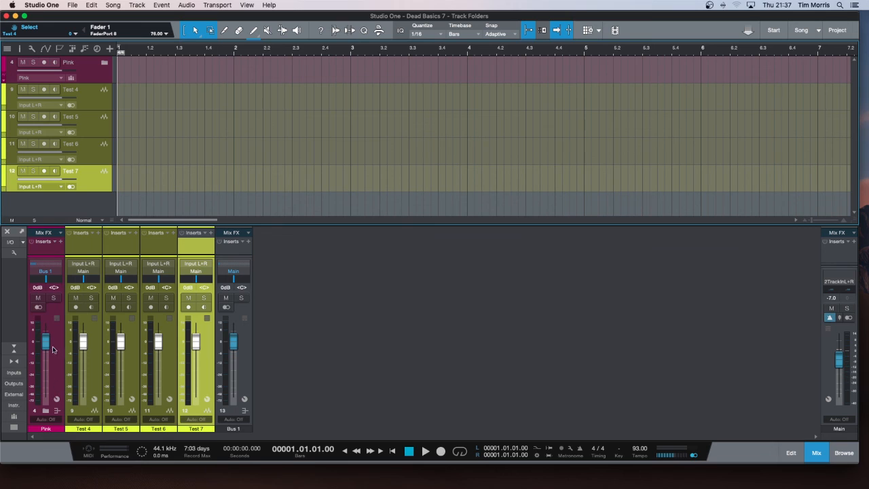
Lower the Pink channel's fader to about -0.3 dB and the Bus 1 fader to about -1.1 dB.
click(55, 368)
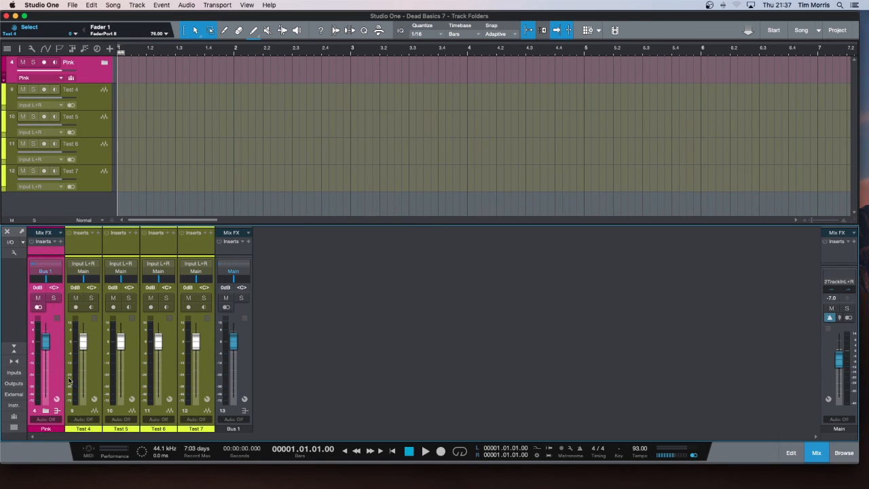
mouse_move(46, 343)
mouse_down()
mouse_move(53, 352)
mouse_move(46, 336)
mouse_move(52, 347)
mouse_up()
drag(231, 347, 234, 346)
Expand and collapse the Pink folder from its console channel, and make the console slightly taller.
click(44, 412)
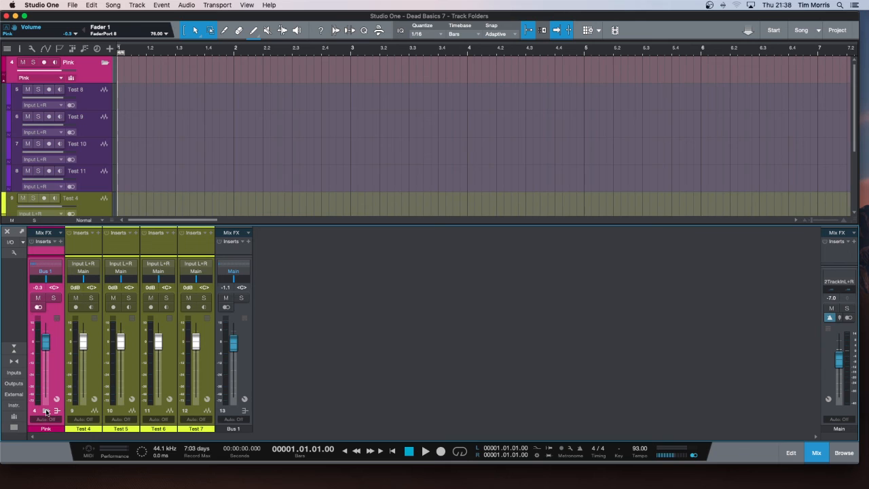
click(45, 411)
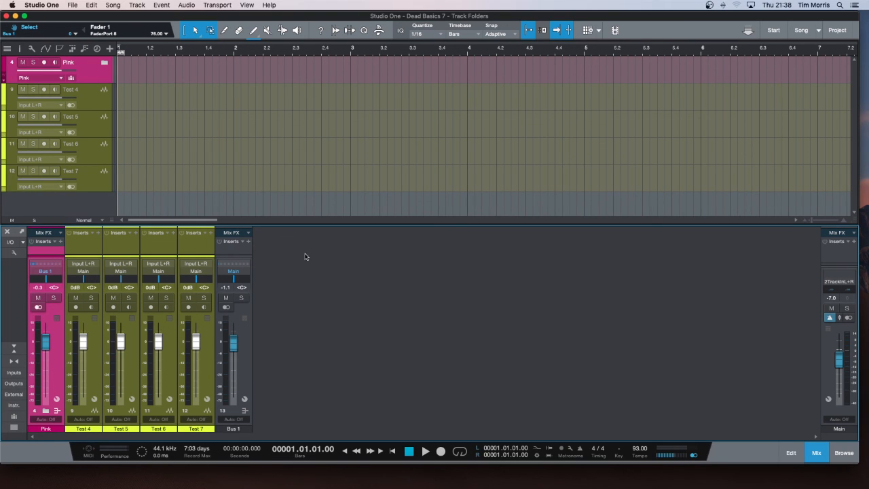
drag(302, 225, 302, 221)
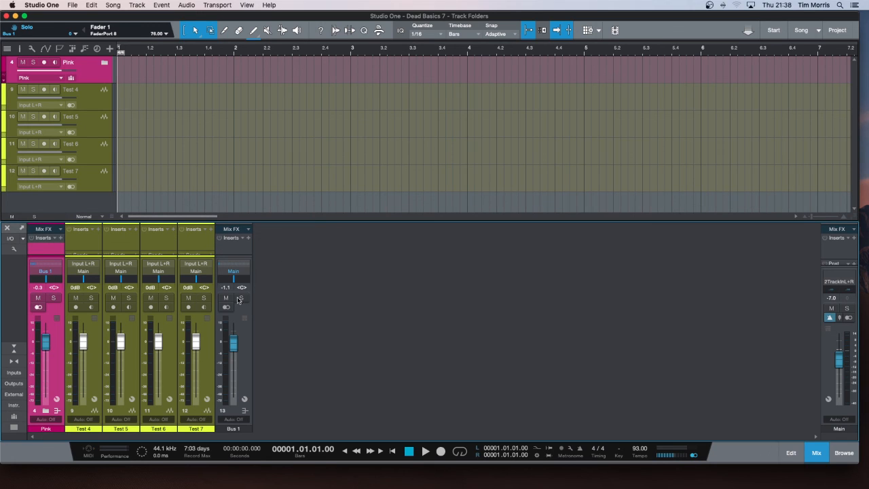